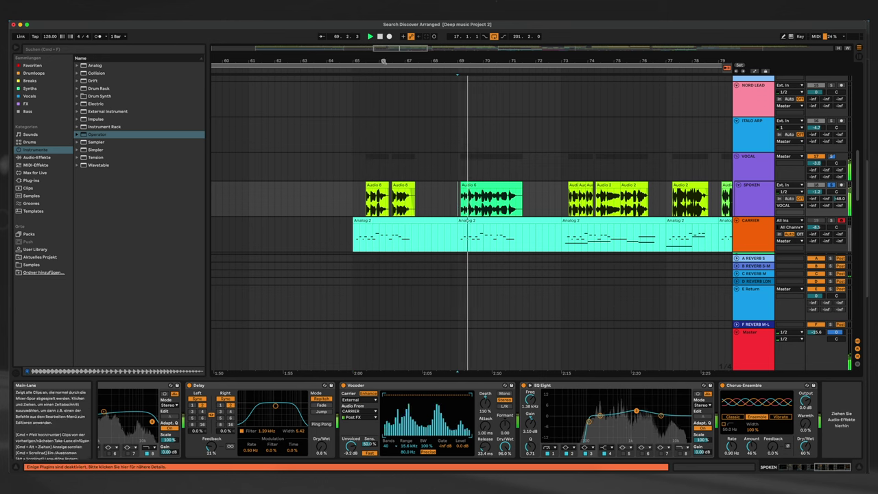
- Play back the vocoded SPOKEN clips together with the CARRIER track between bars 65 and 81, and stop playback
scroll(383, 61, "right", 5)
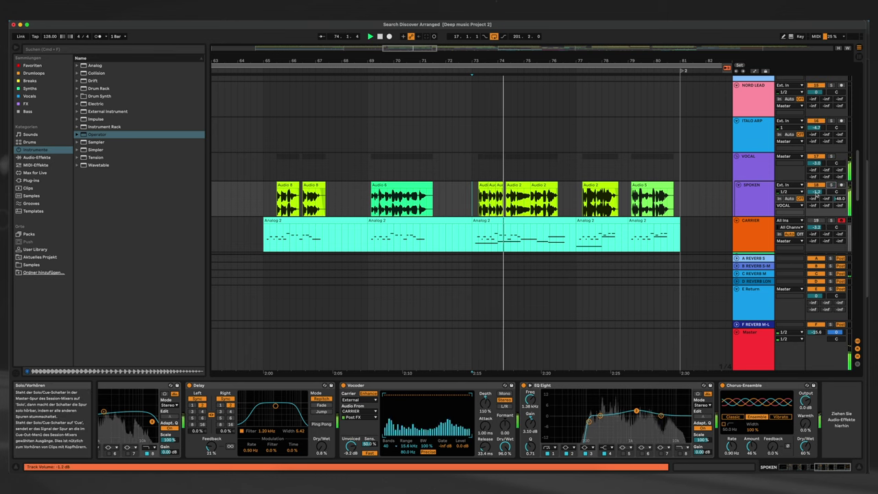
key("space")
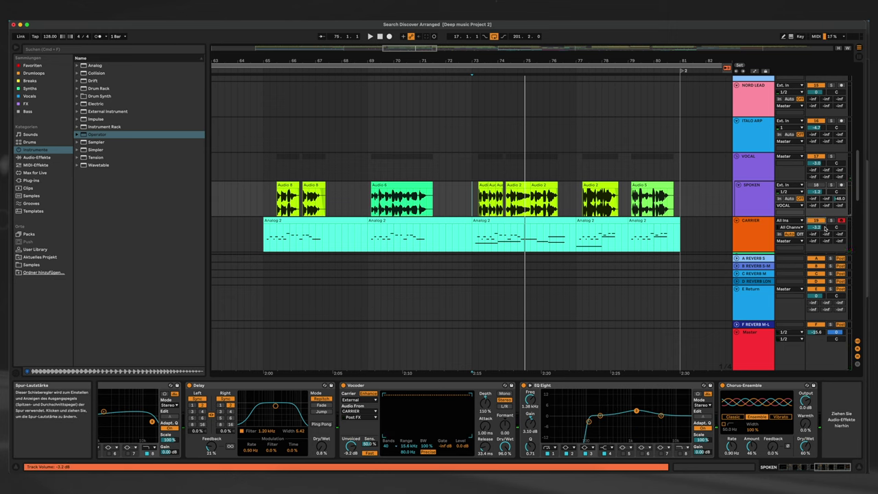
key("space")
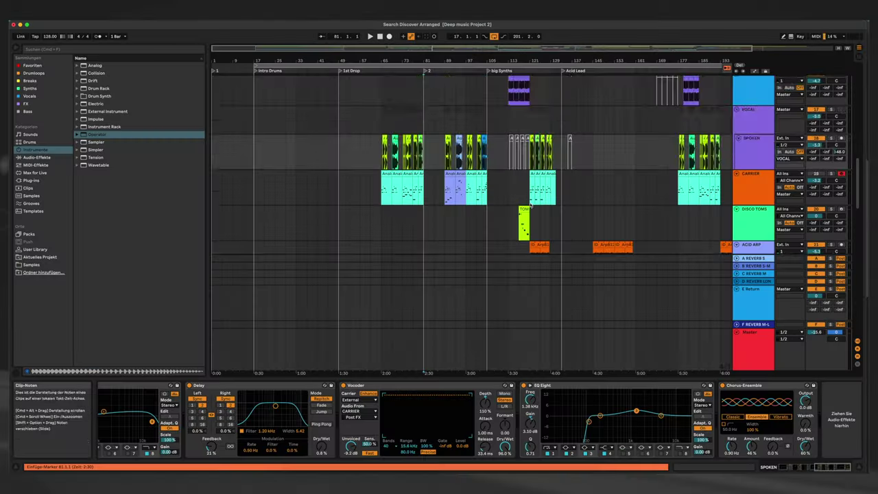
- Find the LAZERS tracks and inspect the devices on DX200 TOM and 37 Zubb lazers around bars 65 to 72
scroll(525, 209, "down", 10)
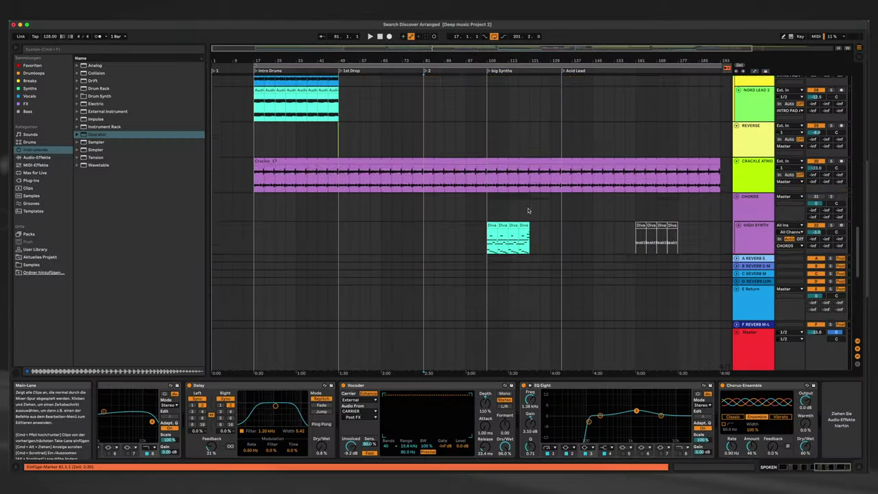
scroll(525, 209, "down", 10)
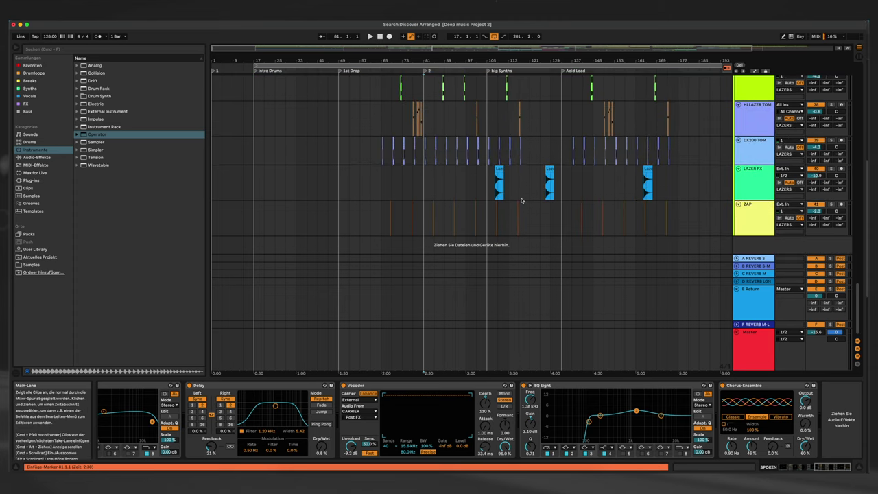
scroll(396, 59, "up", 2)
left_click_drag(414, 52, 414, 89)
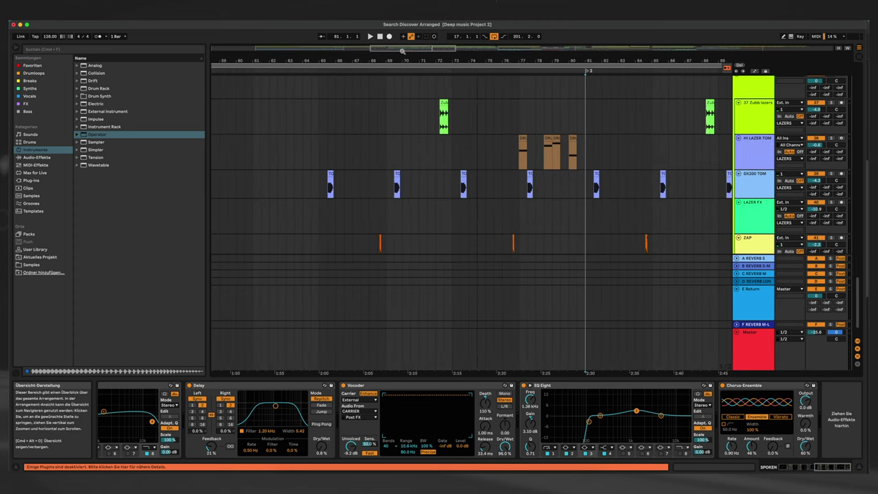
left_click(332, 188)
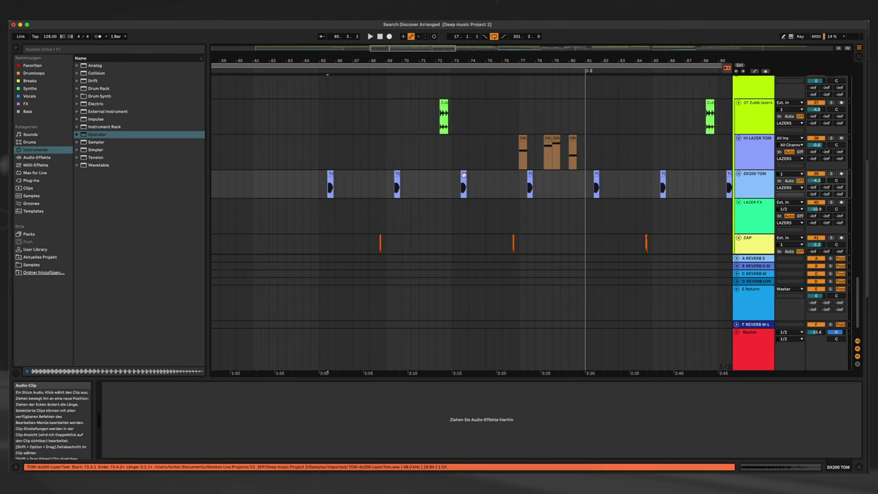
left_click(442, 119)
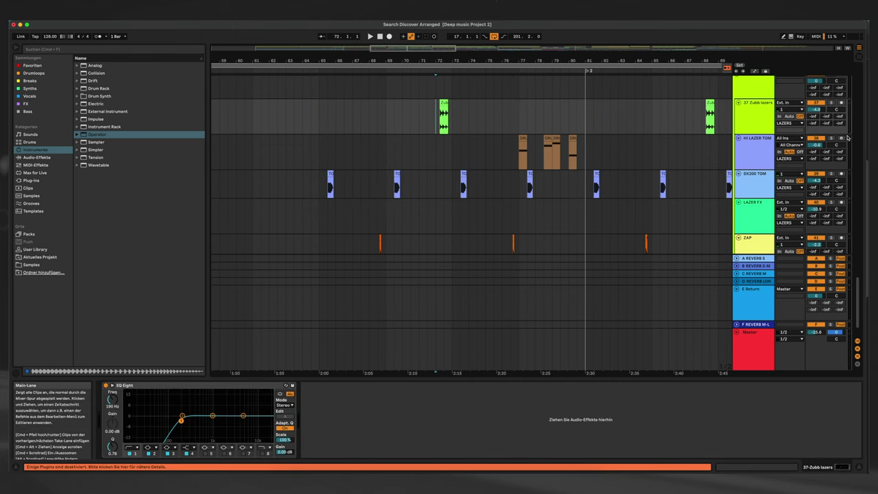
- Solo the LAZERS group and listen from bar 72 through the 37 Zubb lazers, DX200 TOM and HI LAZER TOM clips
scroll(810, 132, "up", 2)
left_click(832, 129)
key("space")
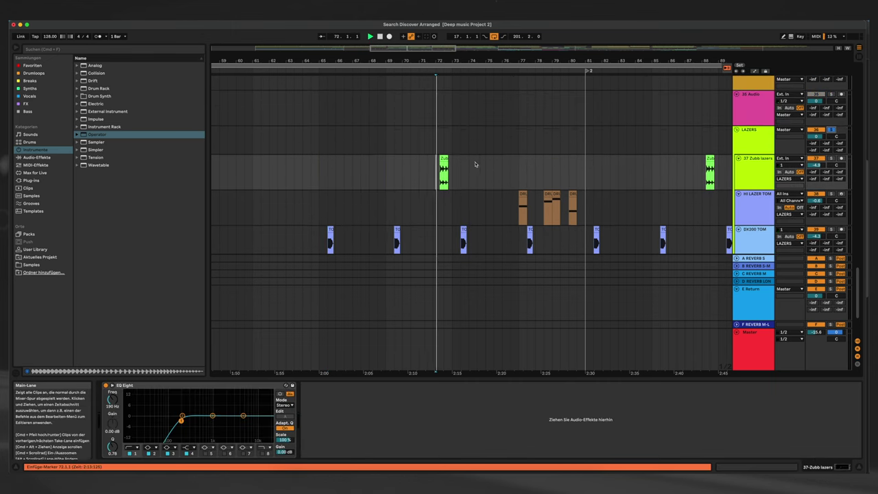
left_click(473, 234)
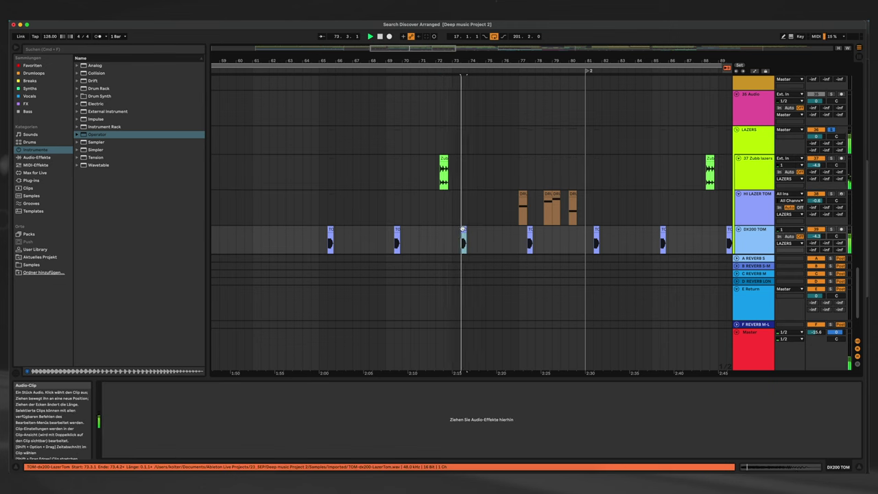
left_click(527, 207)
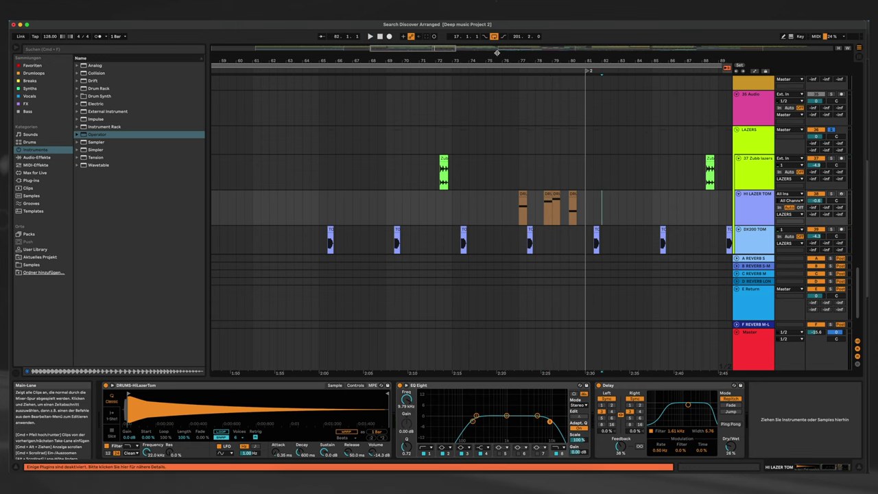
- Go back up to the synth tracks and show the SYNTH track's device chain at bar 75
left_click_drag(399, 52, 398, 50)
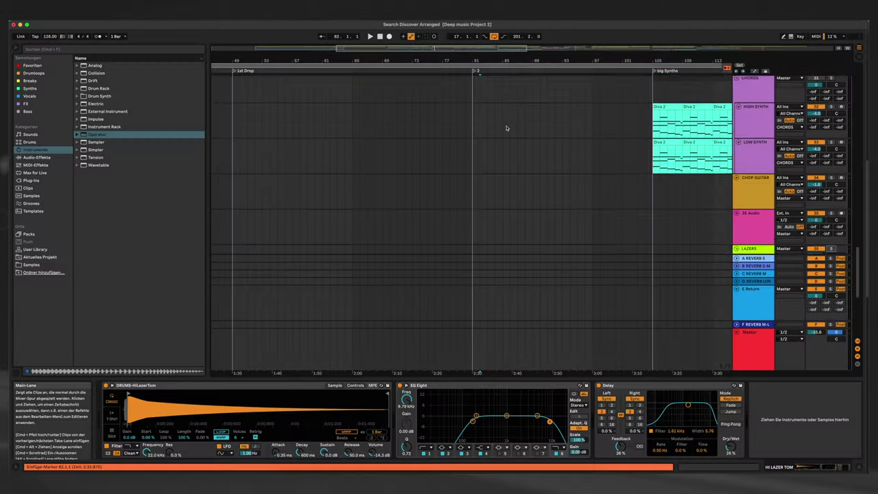
scroll(507, 130, "up", 2)
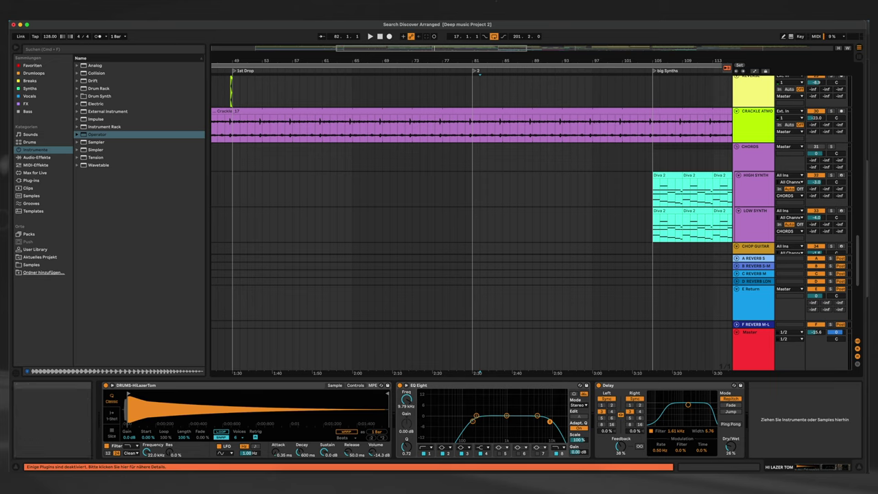
scroll(368, 184, "up", 5)
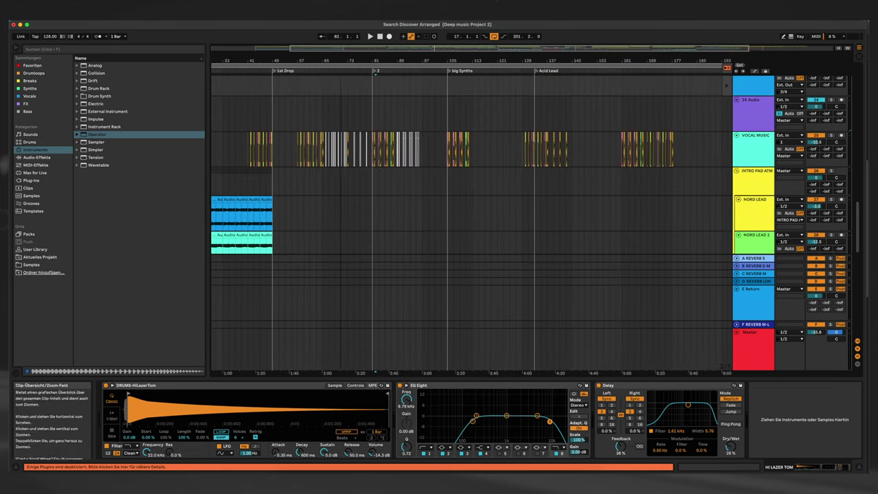
scroll(374, 200, "up", 10)
scroll(373, 201, "up", 5)
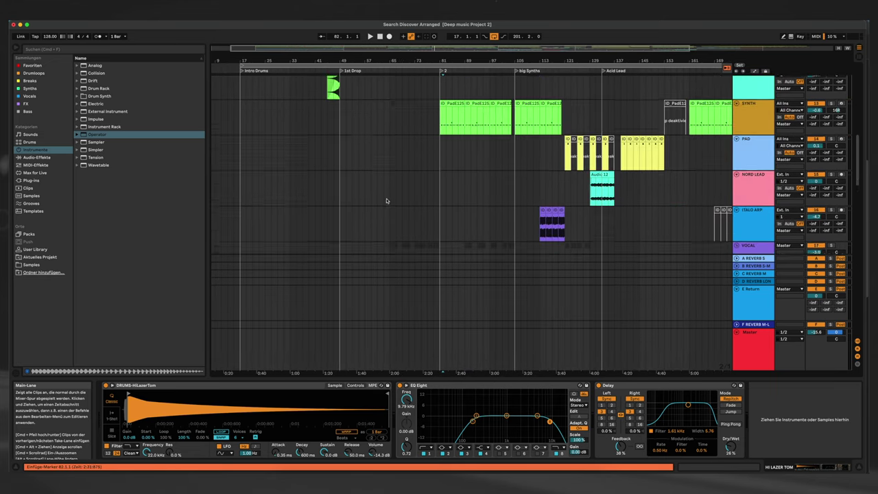
left_click(421, 199)
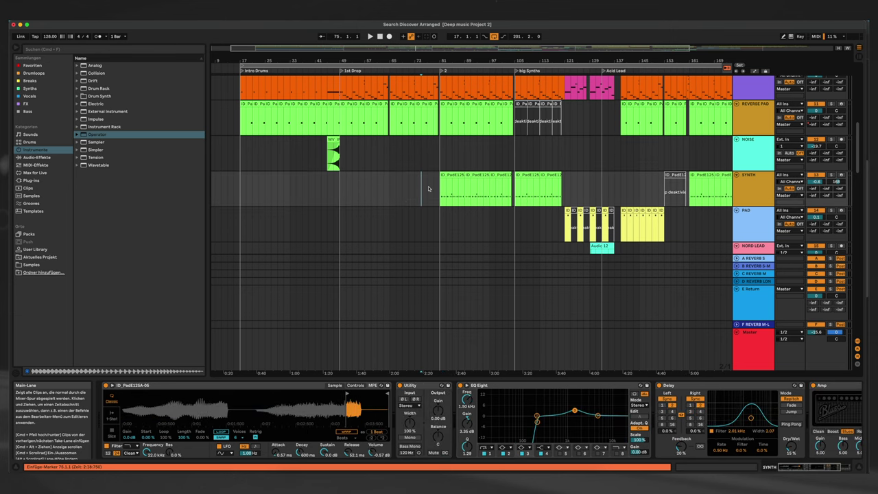
- Play the arrangement from bar 65 to hear the REVERSE PAD clips, inspect that track's devices, and stop playback
left_click_drag(433, 64, 433, 81)
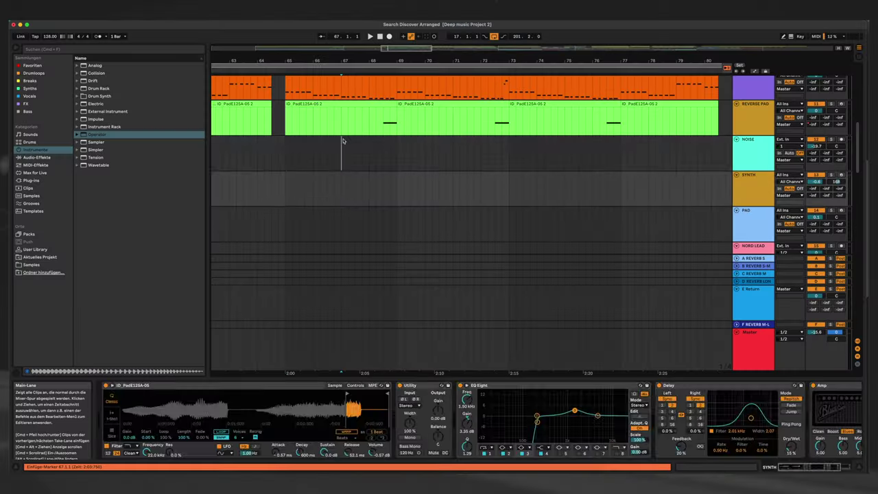
left_click(292, 149)
key("space")
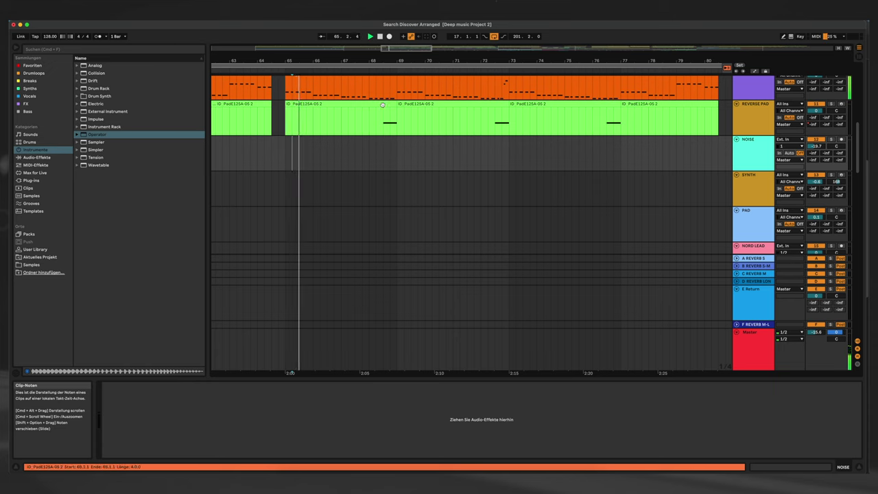
left_click(405, 150)
scroll(466, 115, "up", 2)
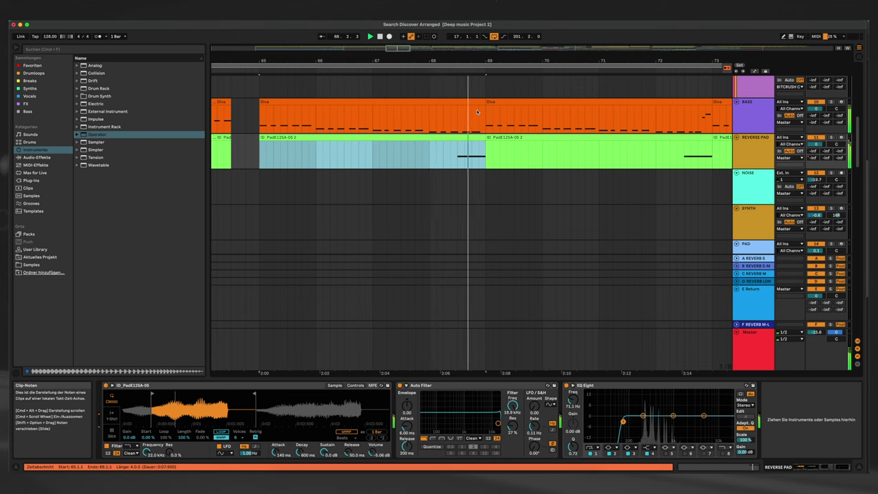
left_click(457, 156)
key("space")
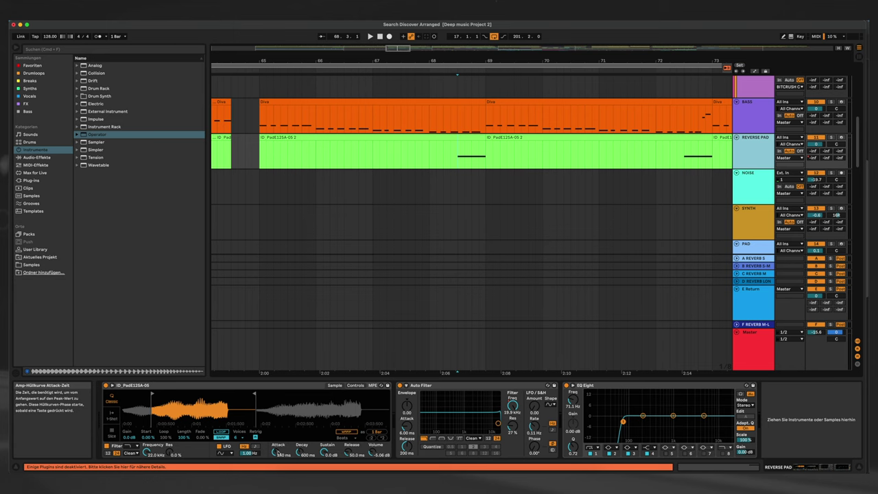
- Examine the SYNTH track before its first clip at bar 81 and its device chain through to the Amp
left_click_drag(391, 48, 386, 48)
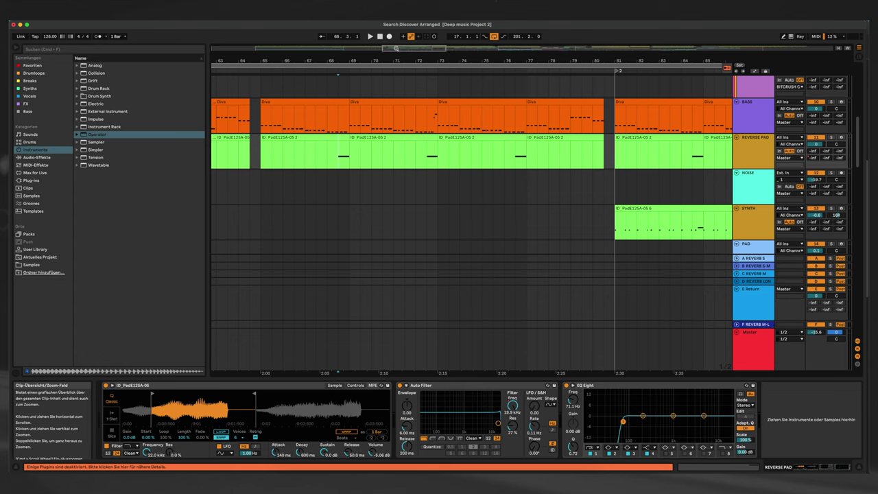
left_click(392, 147)
scroll(492, 137, "down", 1)
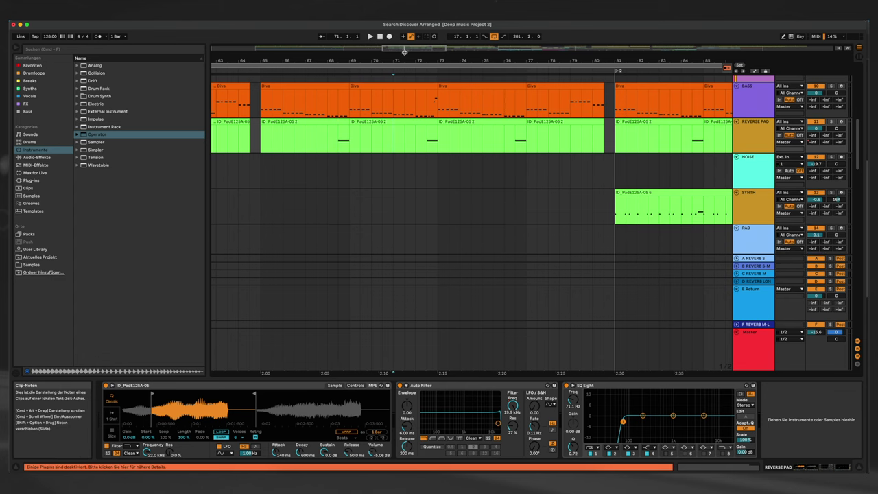
left_click_drag(406, 53, 422, 54)
left_click(378, 210)
scroll(593, 159, "down", 2)
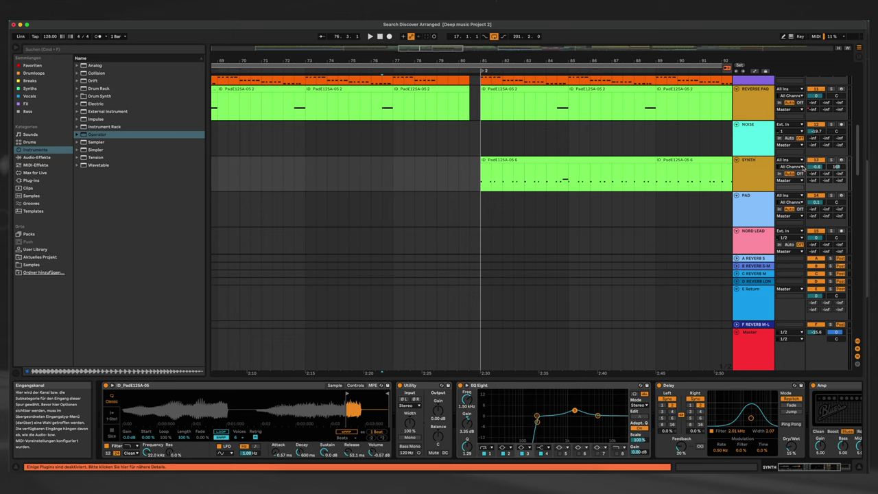
left_click(821, 468)
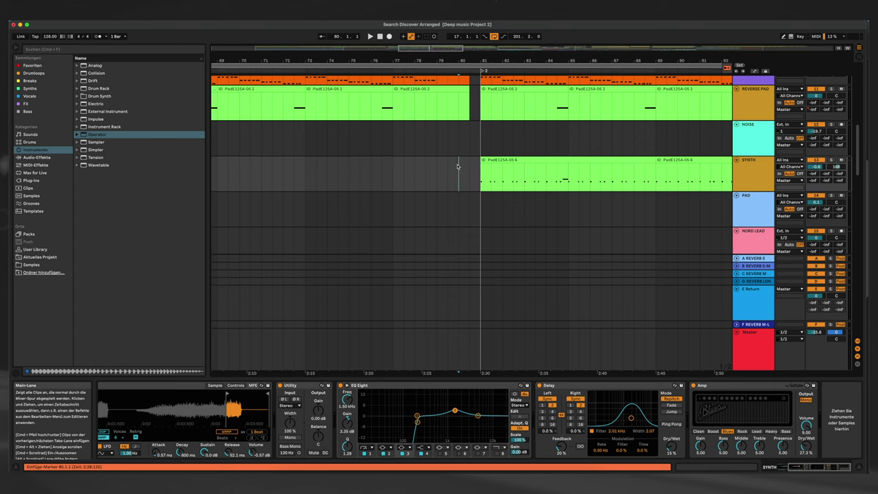
- Play the SYNTH track in the mix from bar 79, solo it to hear it alone, and stop playback
left_click(741, 163)
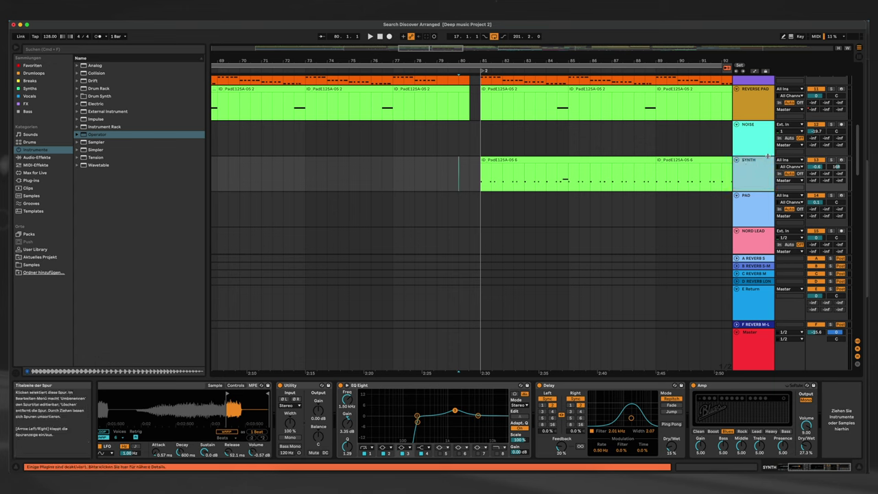
left_click(451, 173)
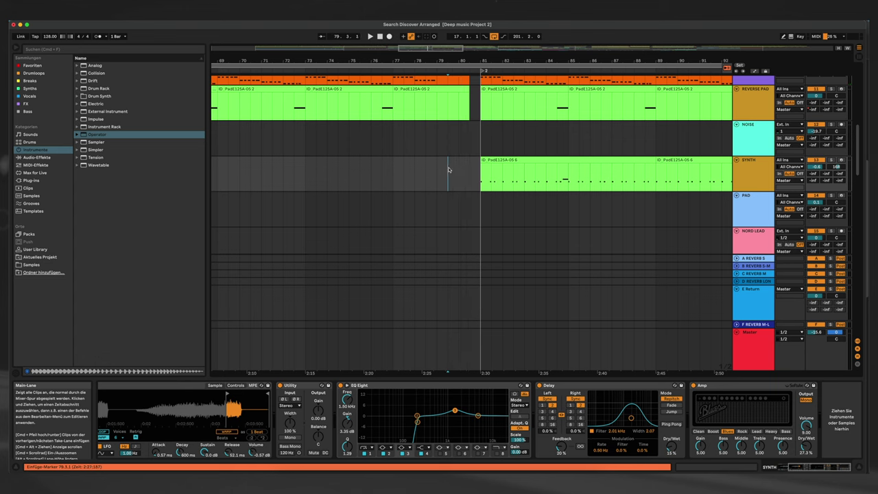
key("space")
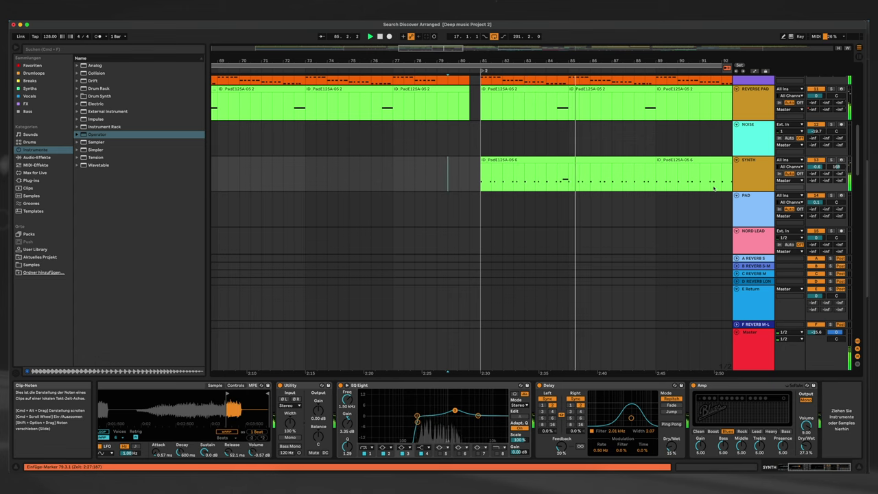
scroll(686, 192, "right", 5)
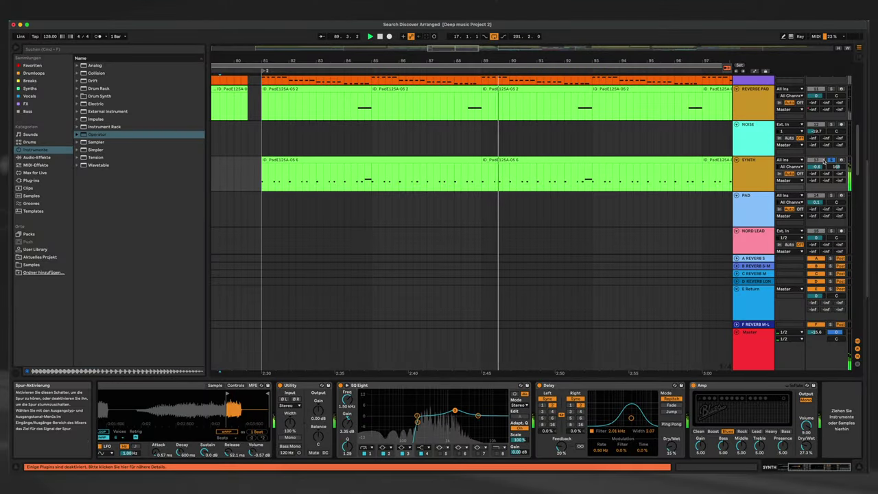
key("space")
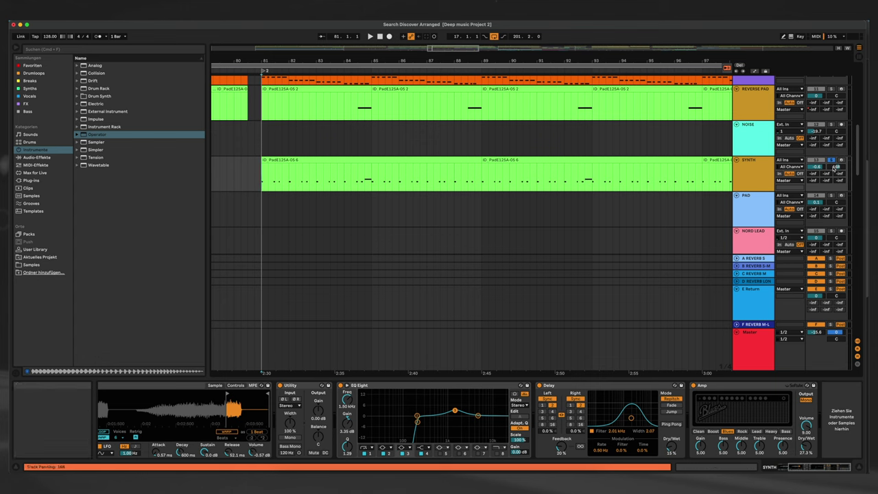
- Switch off the Amp device on the SYNTH track and play the soloed part from bar 81
left_click(695, 386)
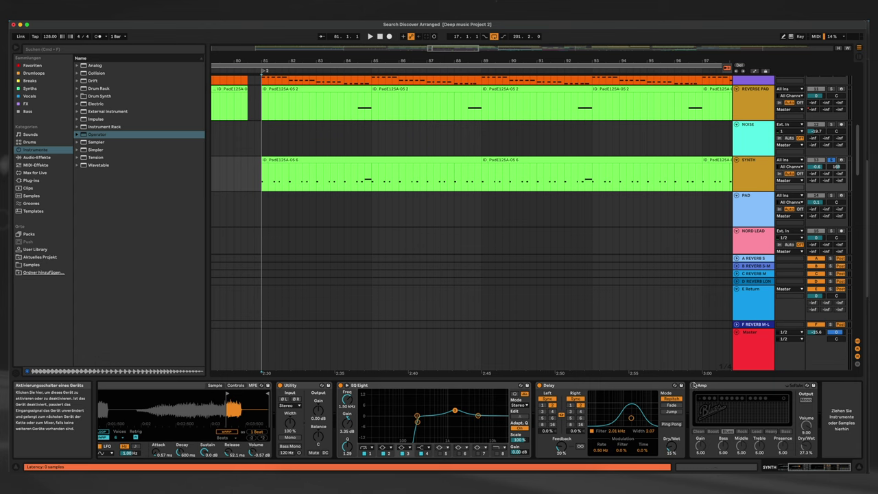
key("space")
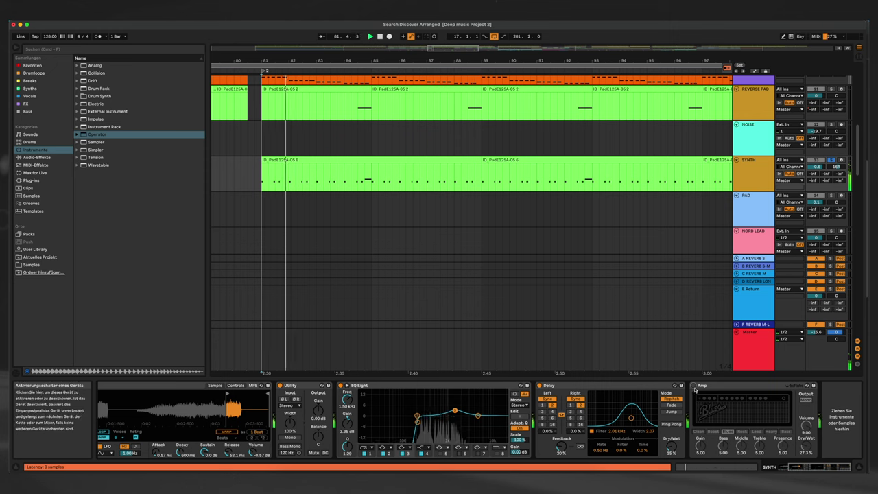